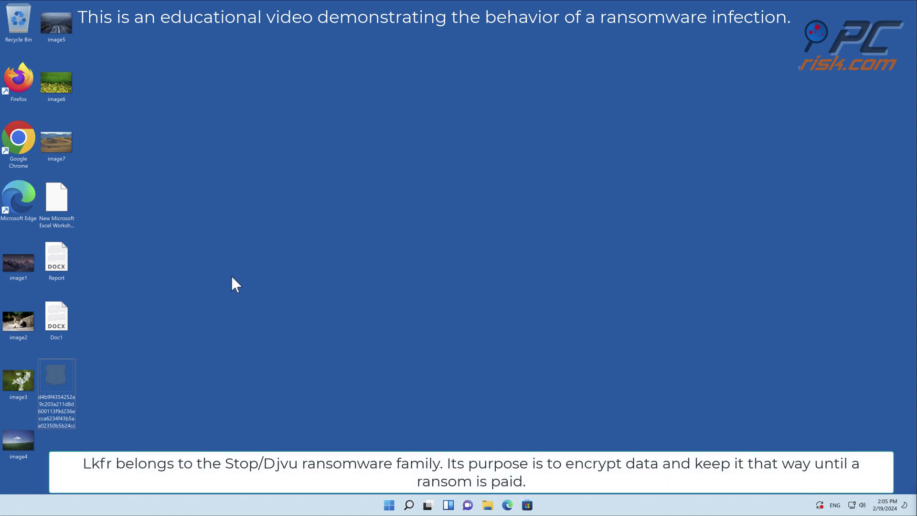
View image1, then run the ransomware sample as administrator and allow the UAC prompt
double_click(27, 265)
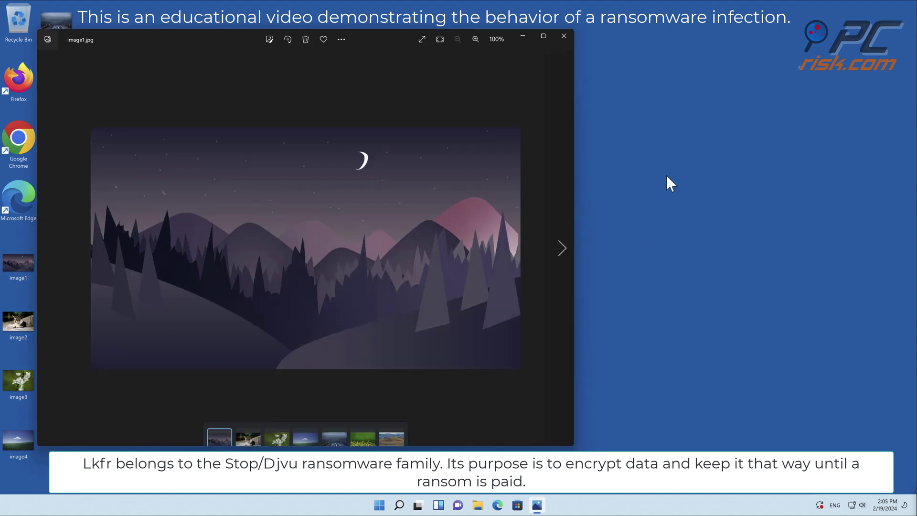
left_click(566, 36)
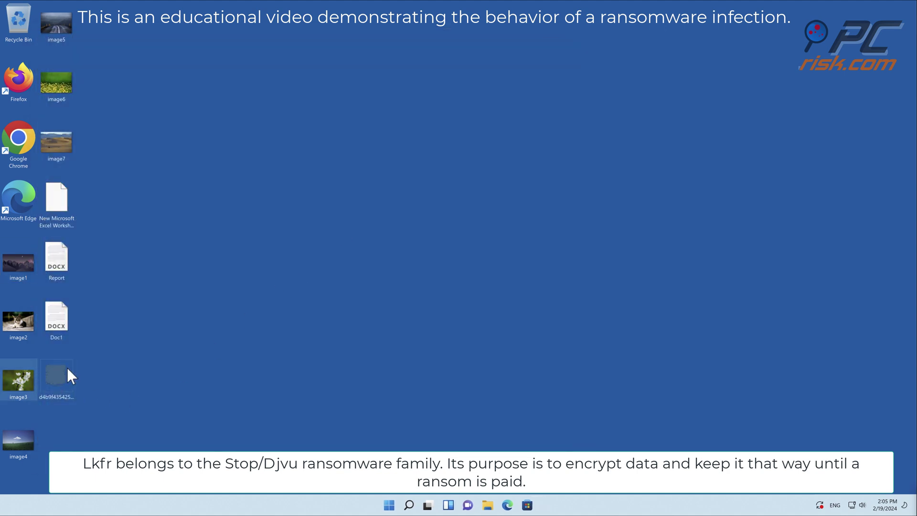
right_click(48, 377)
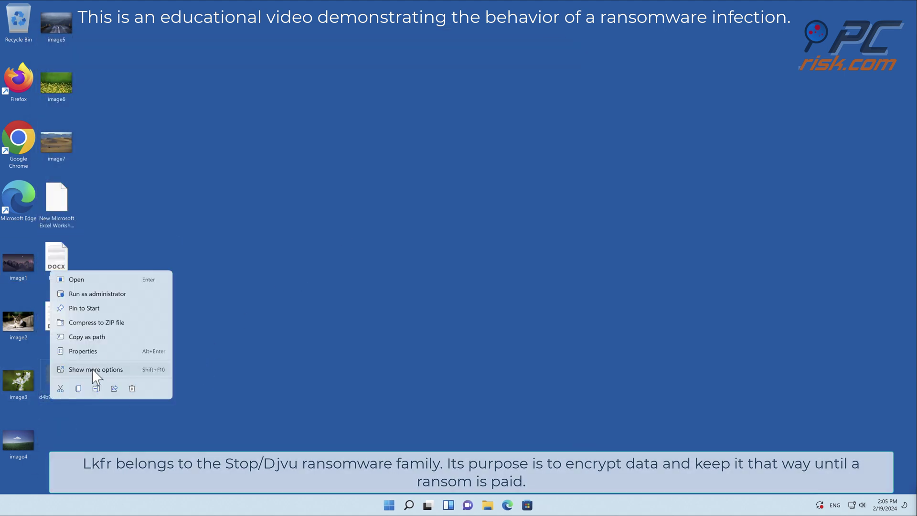
left_click(102, 296)
left_click(423, 333)
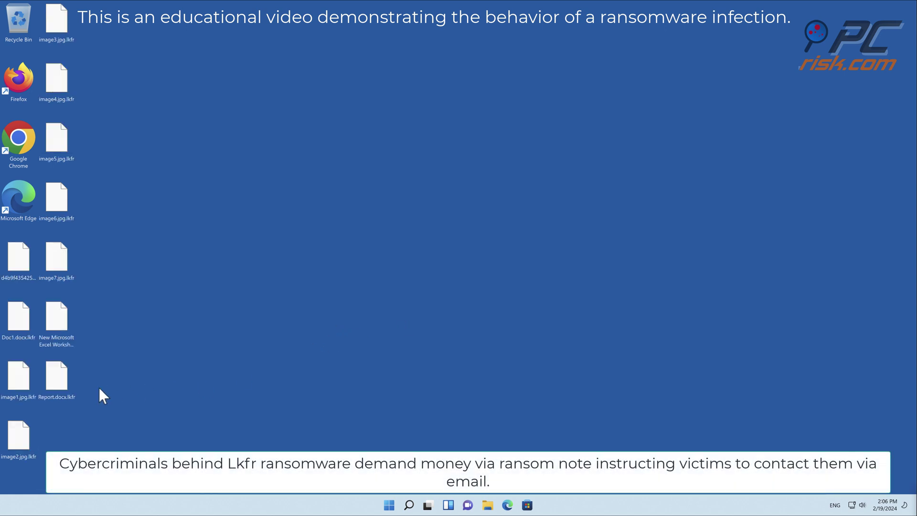
Try opening the encrypted Excel worksheet and dismiss the open-with prompt
double_click(29, 387)
key("Escape")
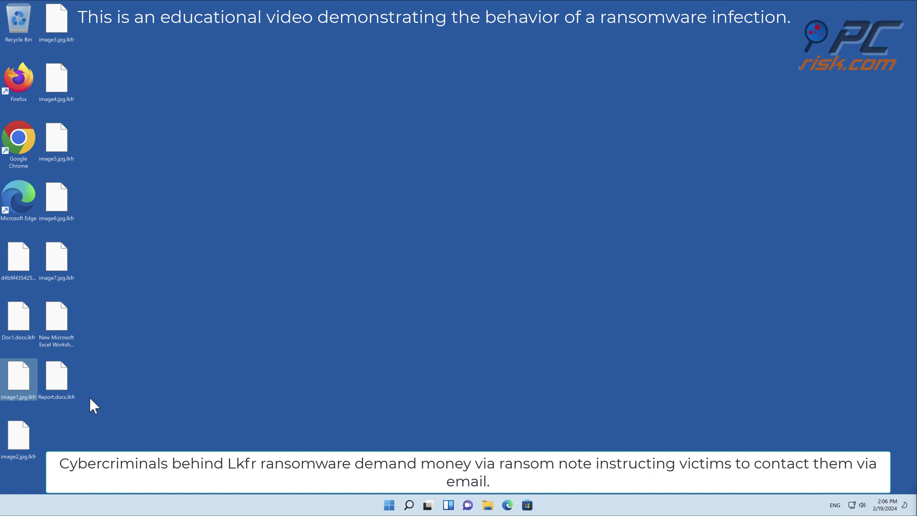
left_click(57, 319)
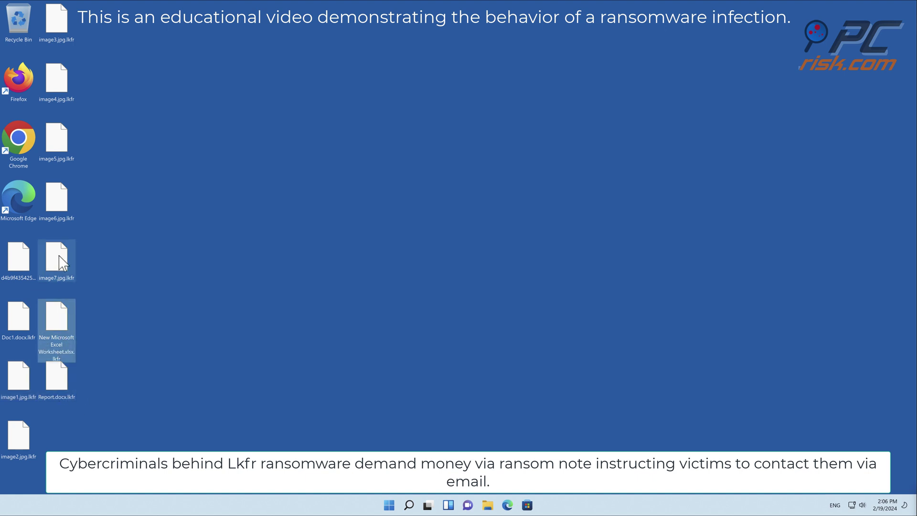
Navigate File Explorer to This PC > Local Disk (C:) > Users > the user's home folder
left_click(60, 150)
left_click(488, 505)
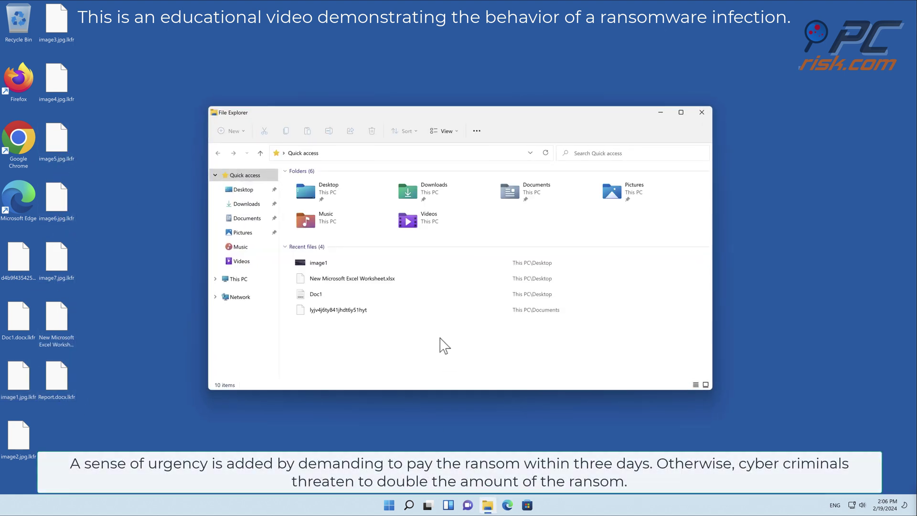
left_click(268, 285)
double_click(359, 257)
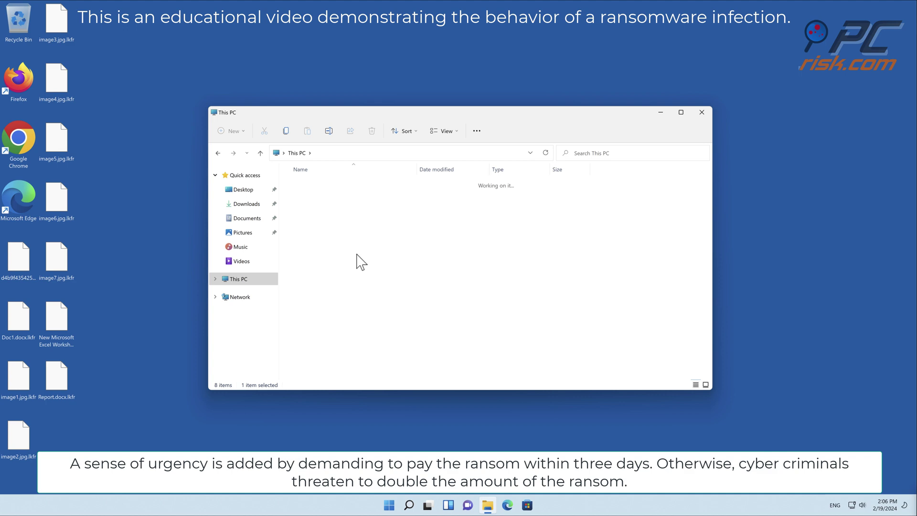
left_click(312, 245)
double_click(313, 243)
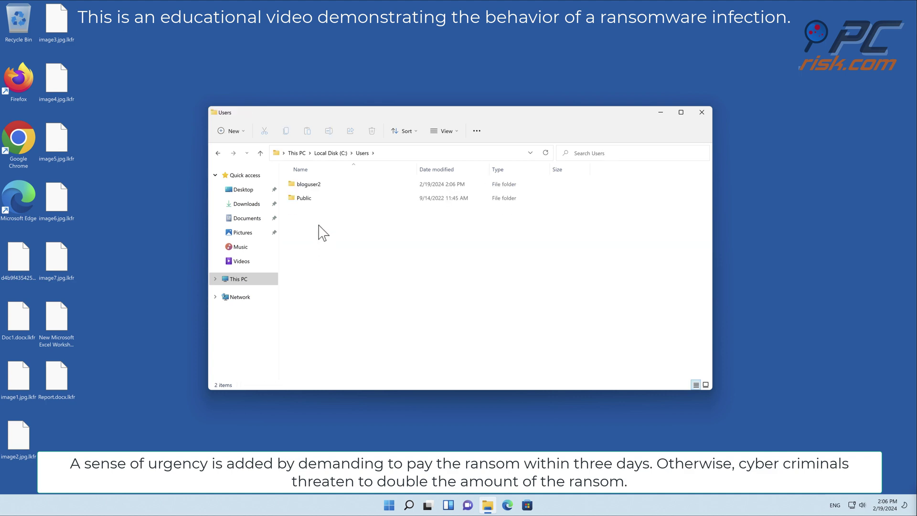
left_click(318, 187)
double_click(317, 188)
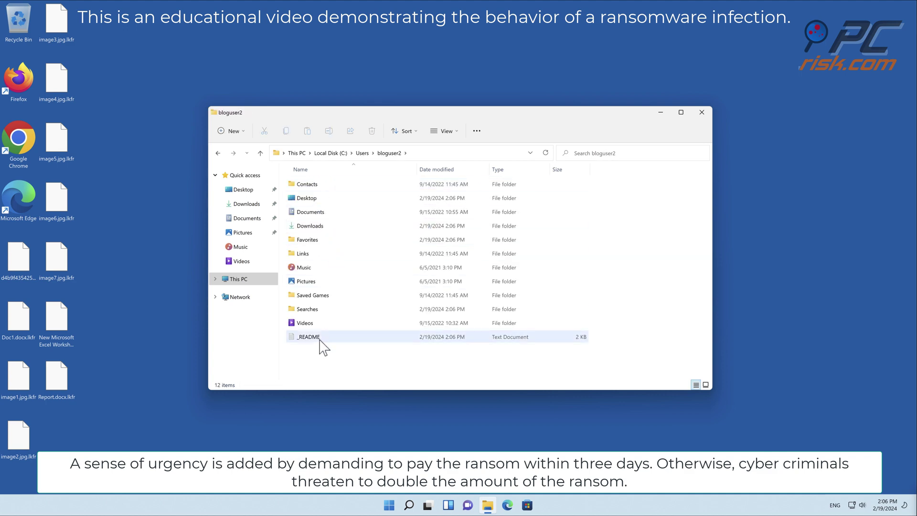
Open the _README ransom note in Notepad to read the attackers' demands
double_click(324, 336)
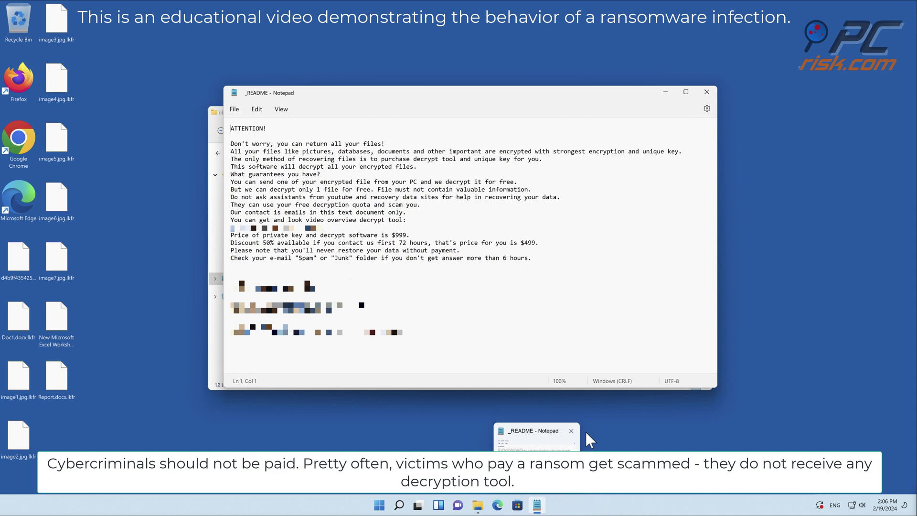
left_click(707, 93)
left_click(705, 115)
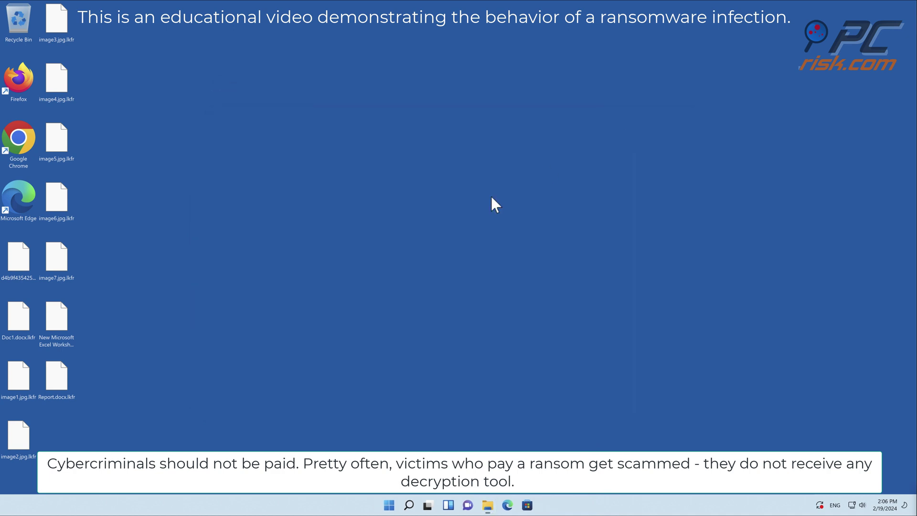
double_click(24, 201)
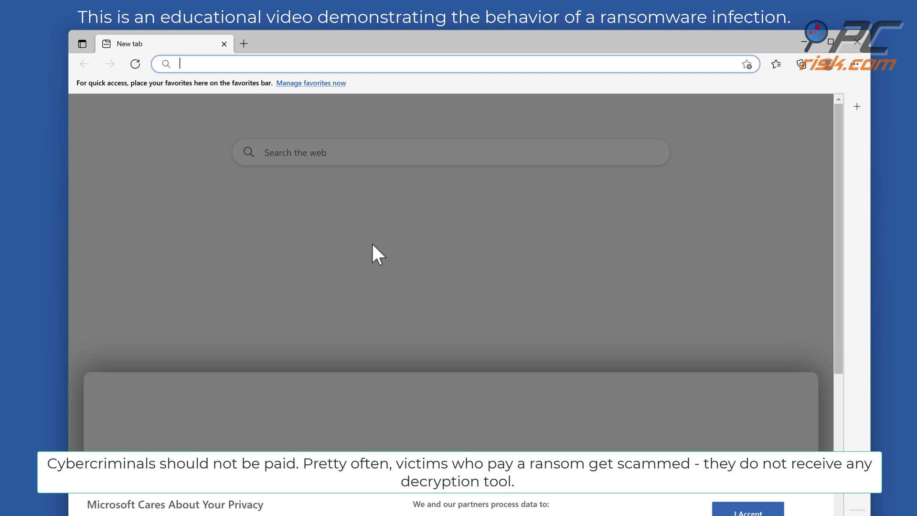
type("www.co")
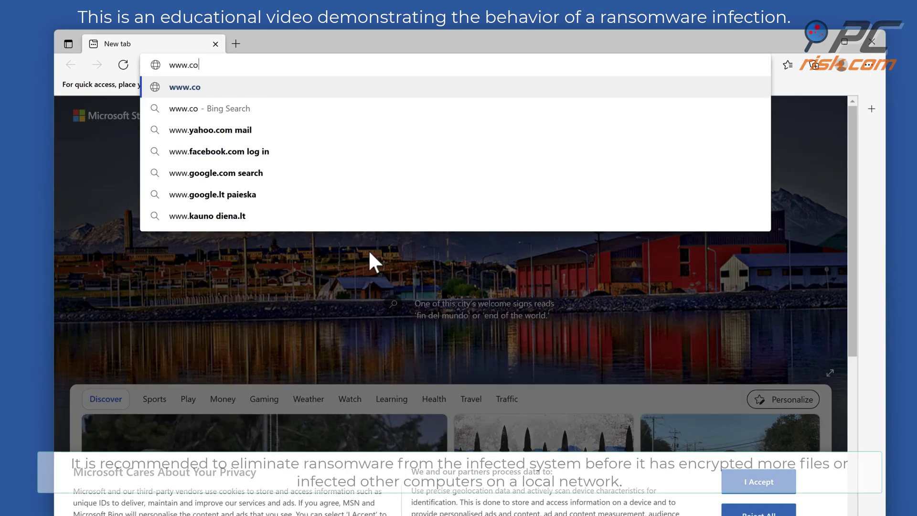
type("mbocleaner.com")
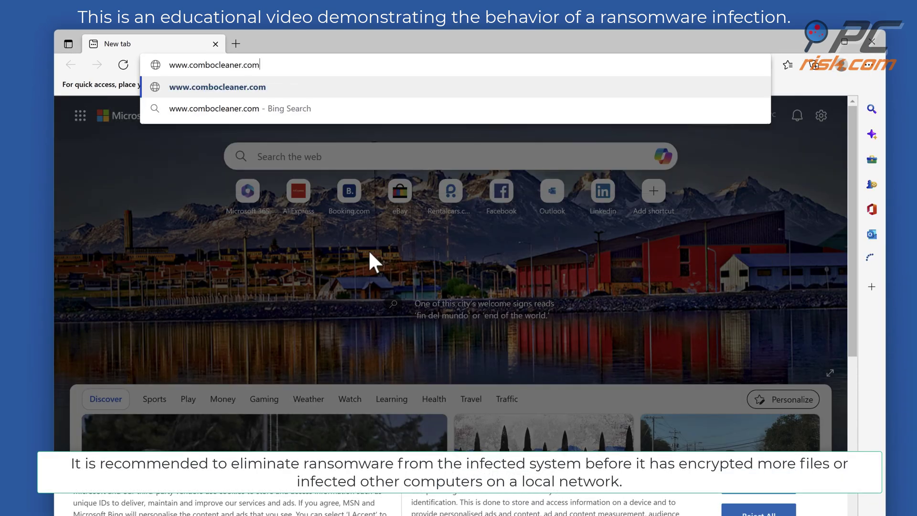
key("Return")
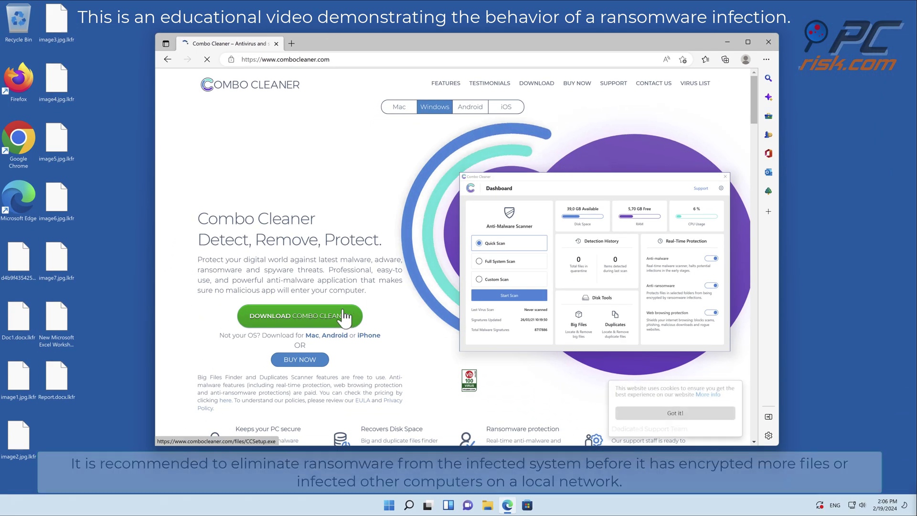
Download the Combo Cleaner Windows installer, launch CCSetup.exe with UAC approval, and close Edge
left_click(348, 316)
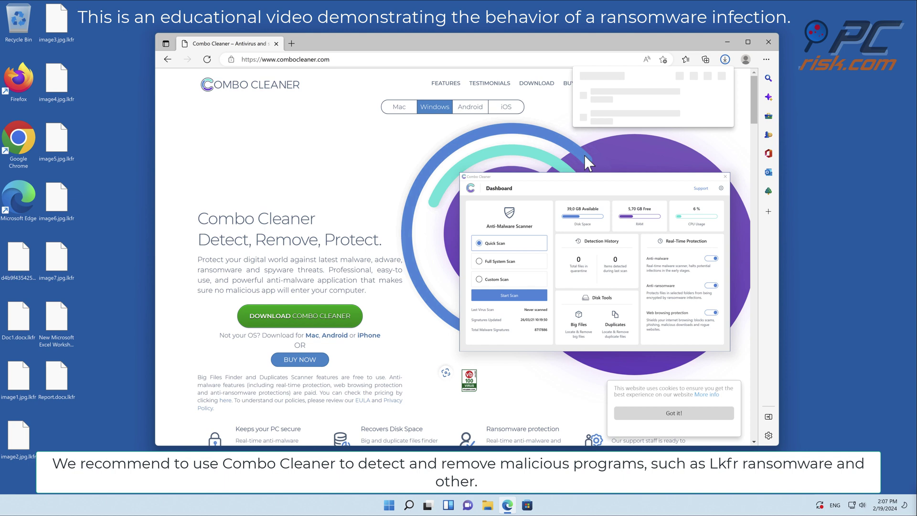
left_click(599, 99)
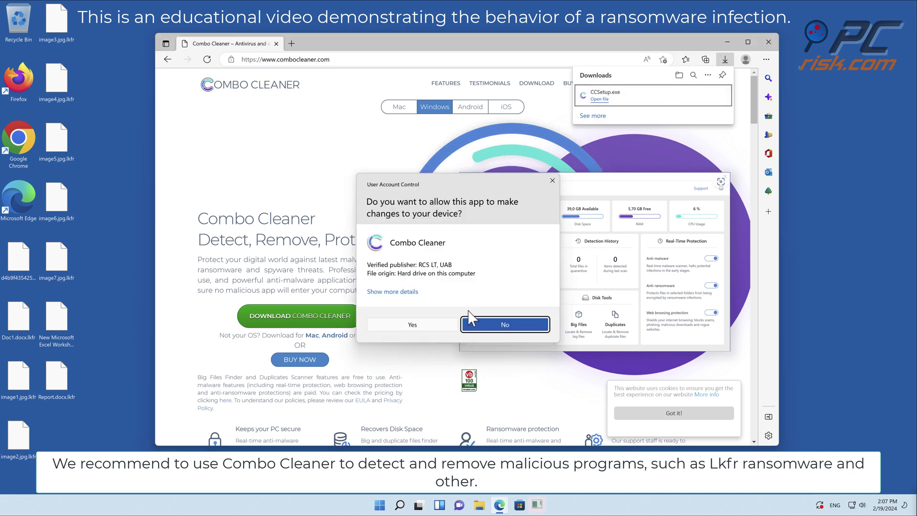
left_click(472, 322)
left_click(768, 44)
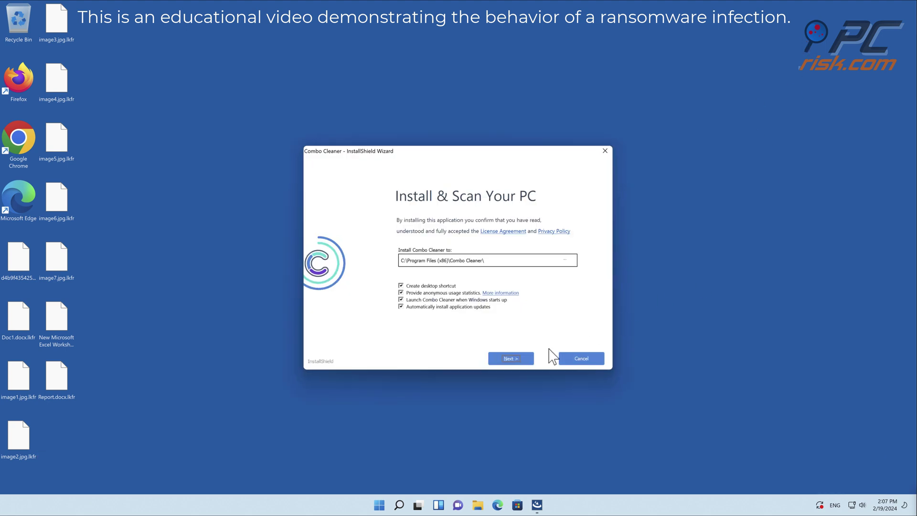
Install Combo Cleaner and finish setup with the launch-and-scan option checked
left_click(517, 356)
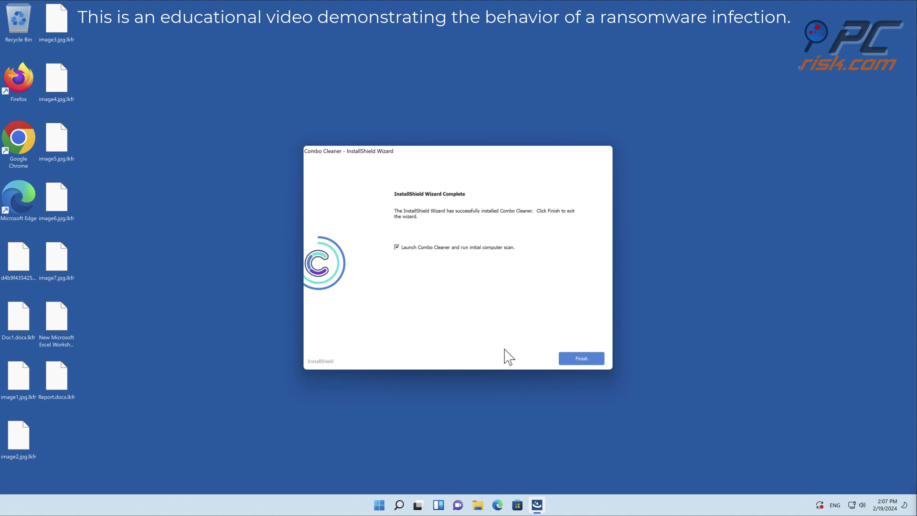
left_click(580, 358)
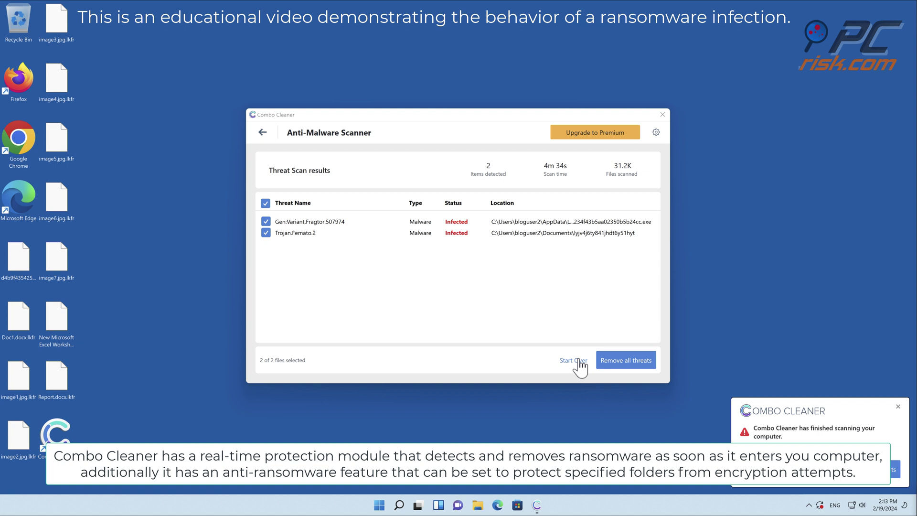
Activate the full version and move both detected threats to quarantine
left_click(625, 361)
left_click(324, 351)
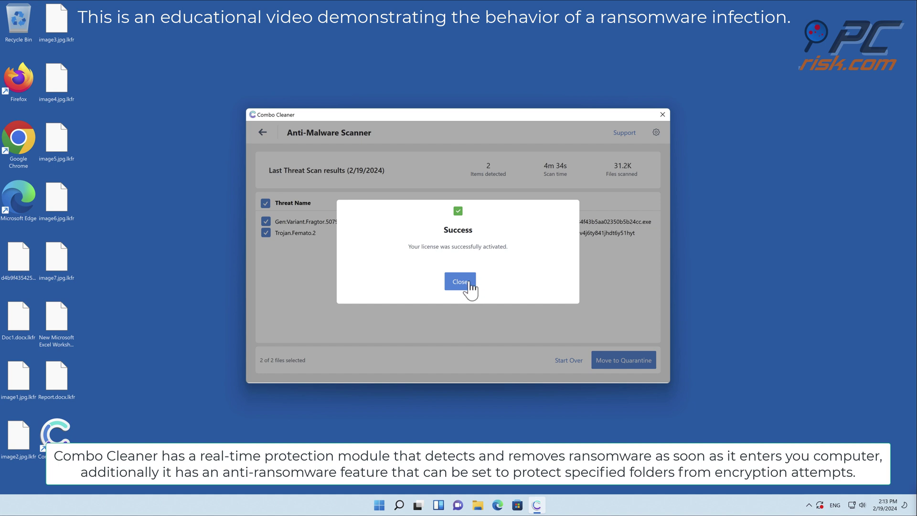
left_click(470, 282)
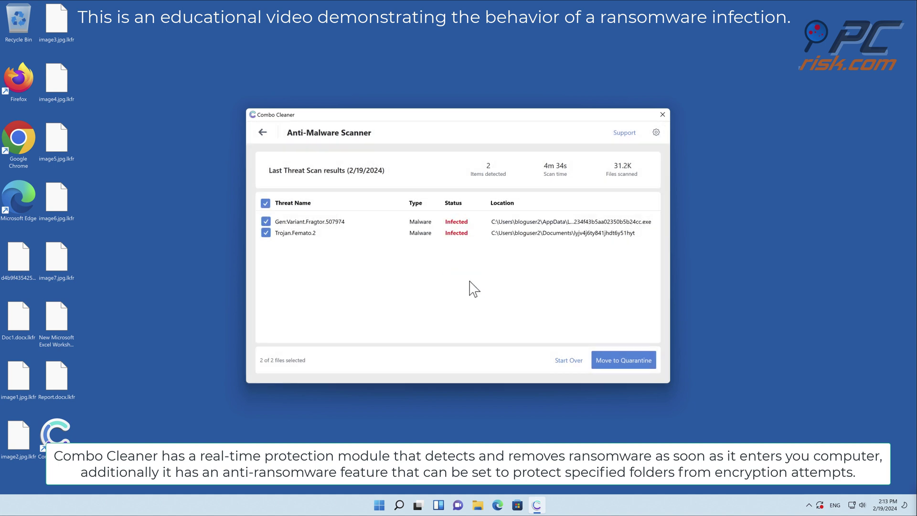
left_click(630, 360)
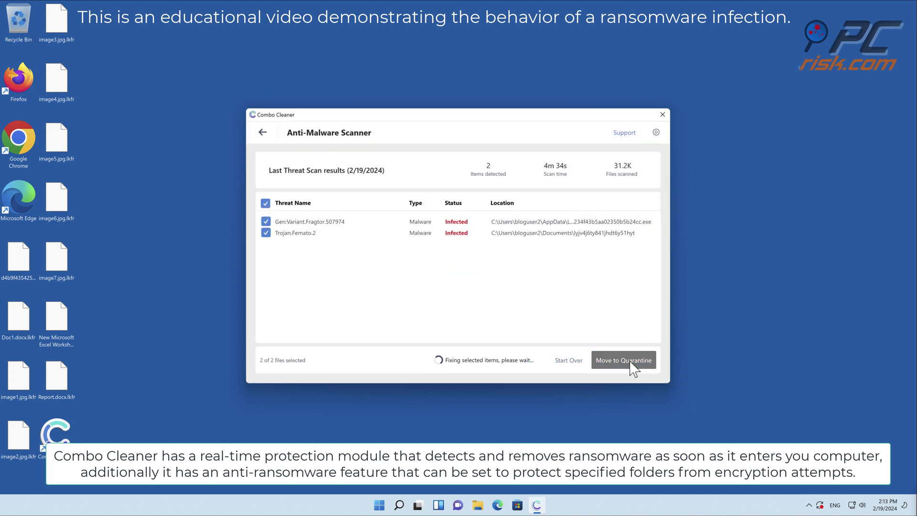
left_click(528, 289)
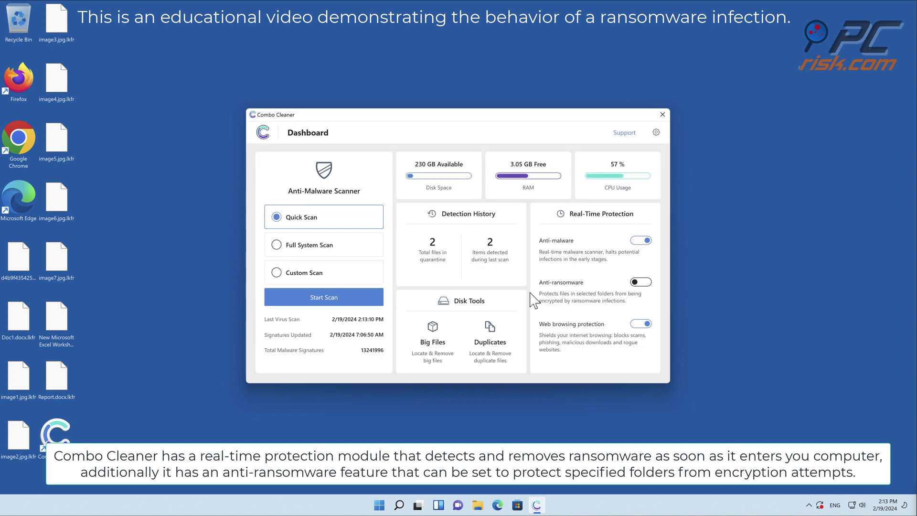
Add the Desktop folder to Anti-Ransomware protection and return to the dashboard
left_click(638, 285)
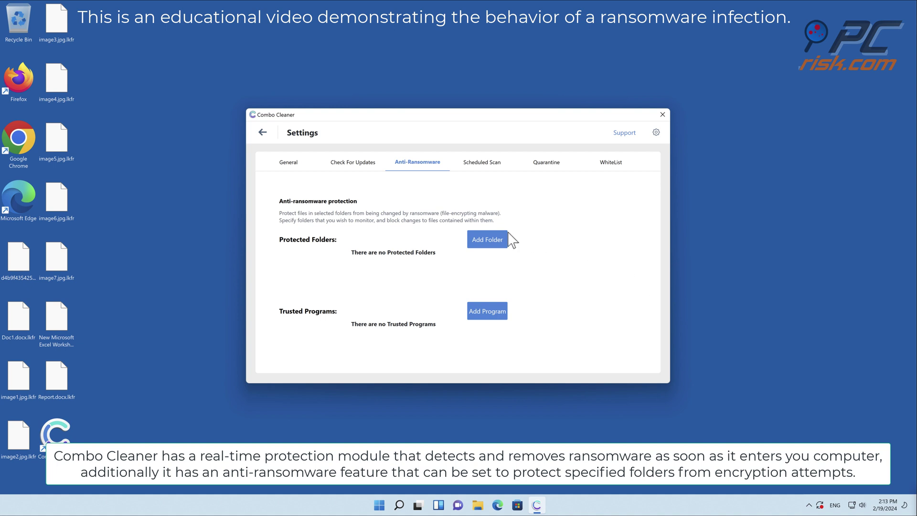
left_click(492, 239)
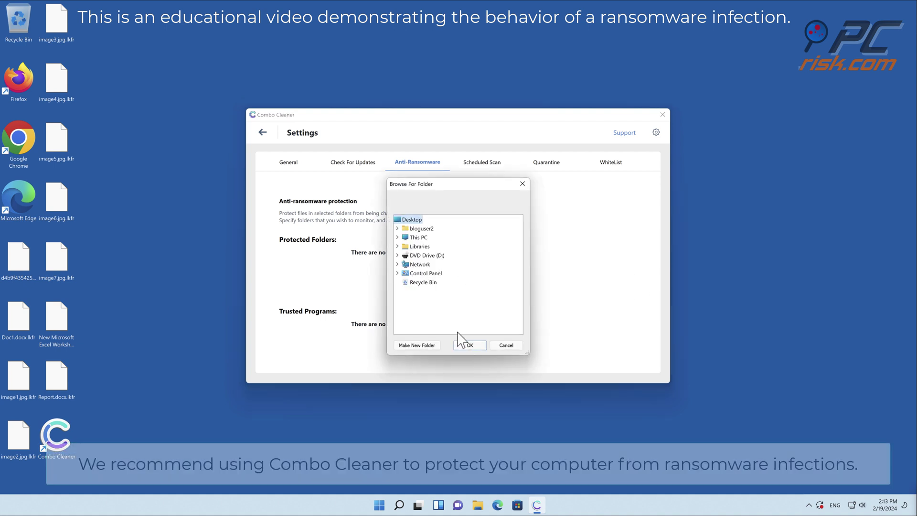
left_click(470, 344)
left_click(263, 134)
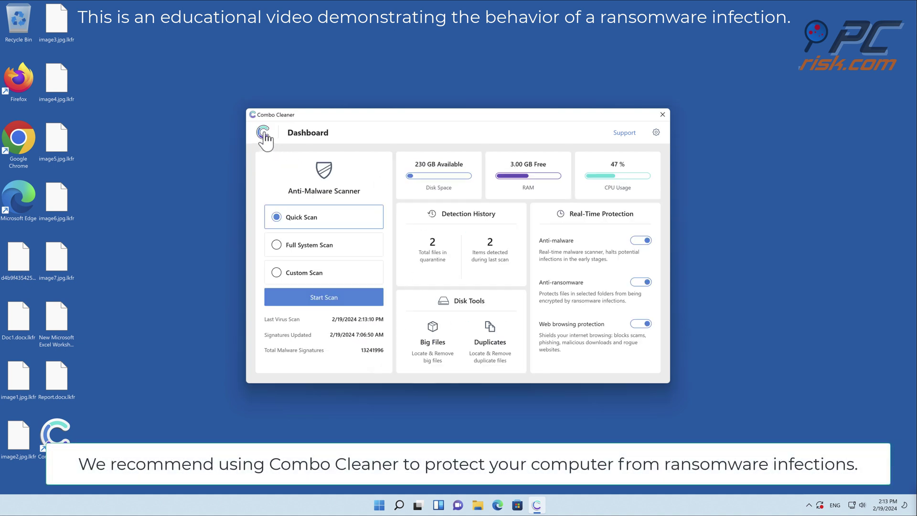
Close the Combo Cleaner window, returning to the desktop of encrypted .lkfr files
left_click(662, 116)
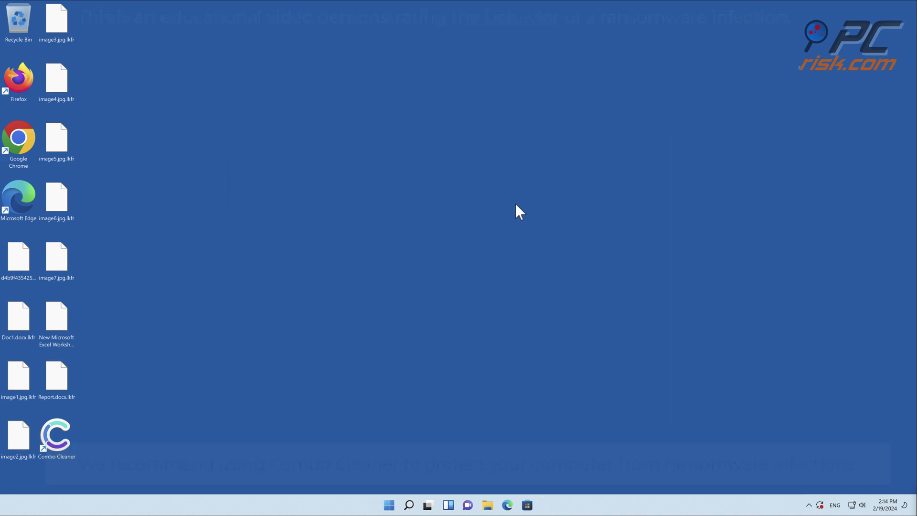